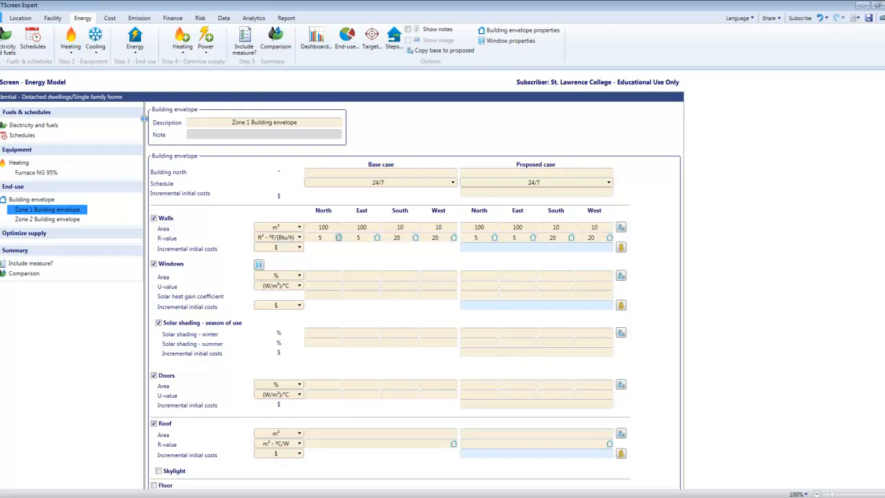
Step: Link the base-case North wall R-value to a new Building envelope properties worksheet
{"action": "left_click", "coordinate": [339, 237]}
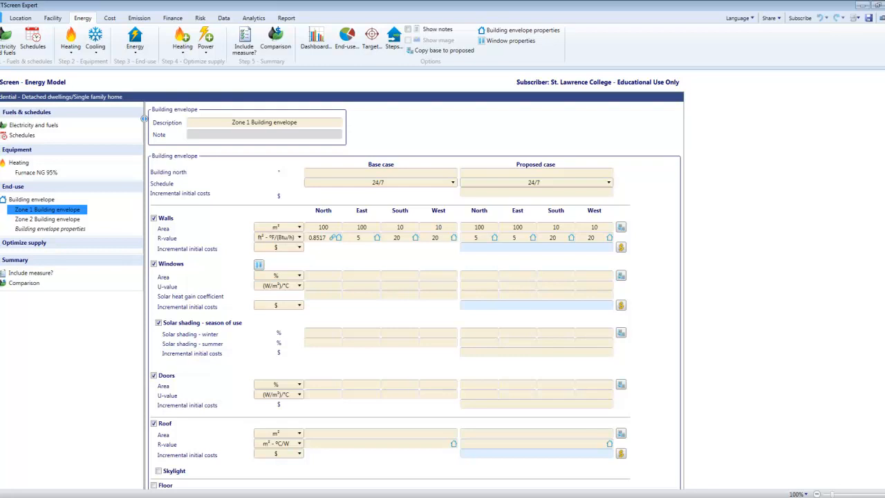
Step: Rename the new envelope worksheet's description to 'Wood Frame Wall AG'
{"action": "key", "text": "Down"}
{"action": "key", "text": "Down"}
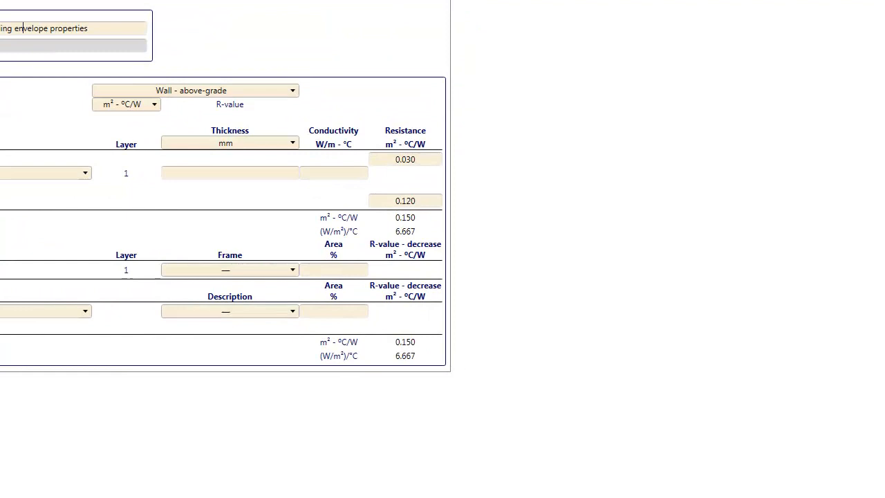
{"action": "double_click", "coordinate": [31, 29]}
{"action": "left_click", "coordinate": [24, 28]}
{"action": "key", "text": "ctrl+a"}
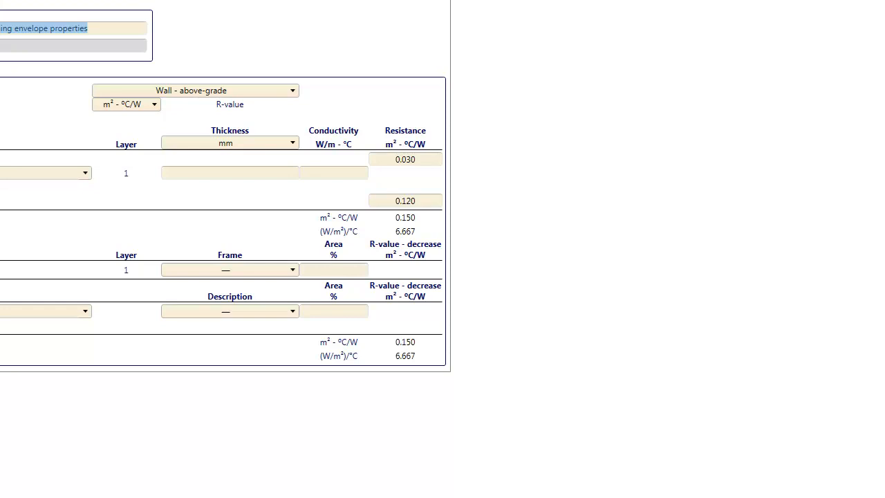
{"action": "type", "text": "Wood Frame Wall AG"}
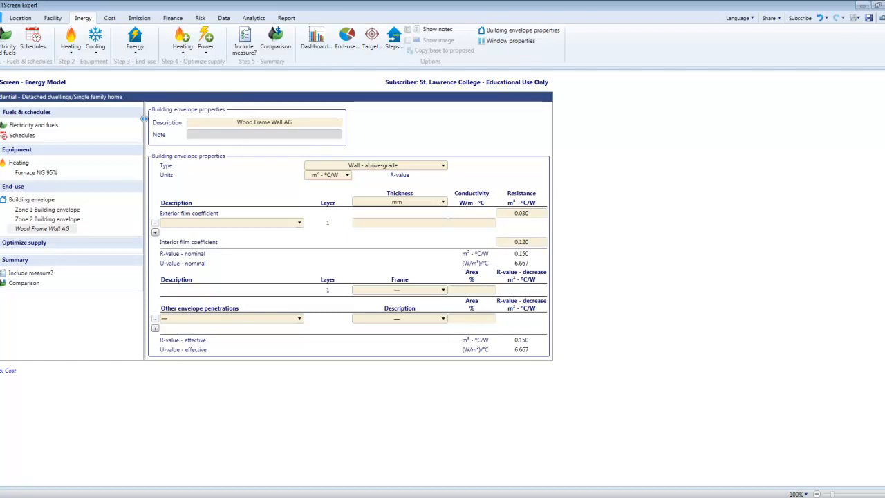
Step: Use ft²·°F/(Btu/h) units and inches, with a 0.75 in lapped wood siding first layer
{"action": "key", "text": "Down"}
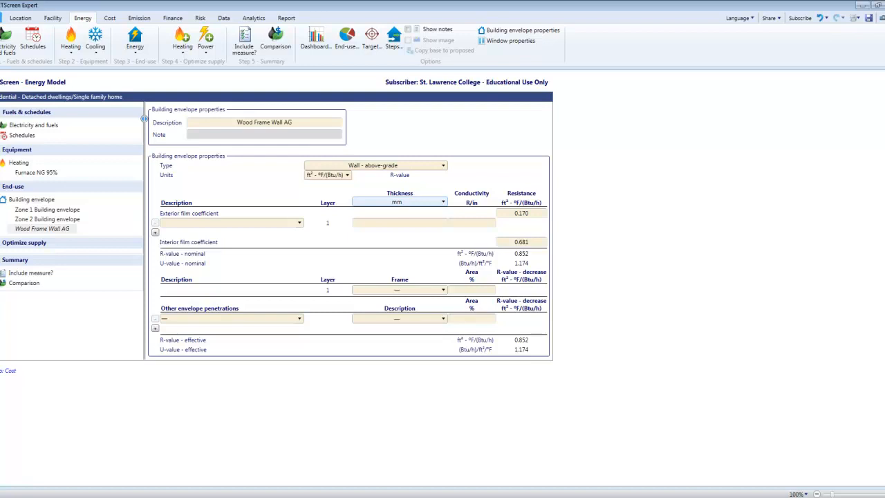
{"action": "key", "text": "Down"}
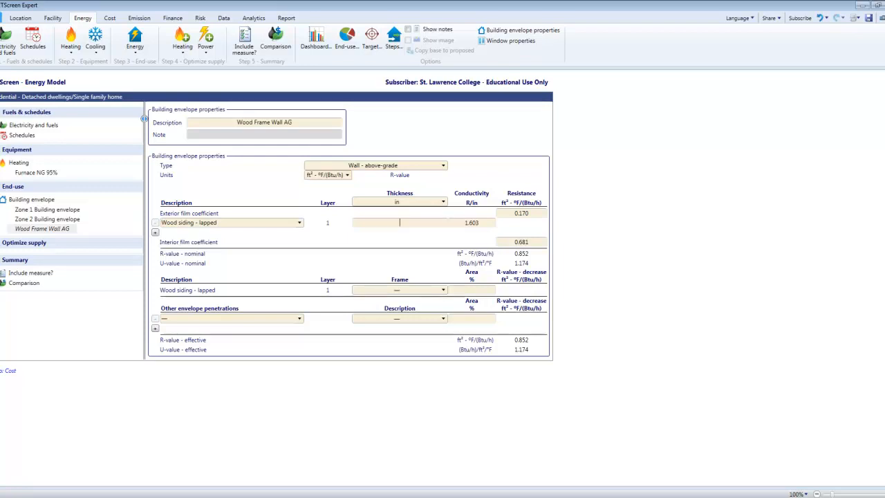
{"action": "type", "text": "0."}
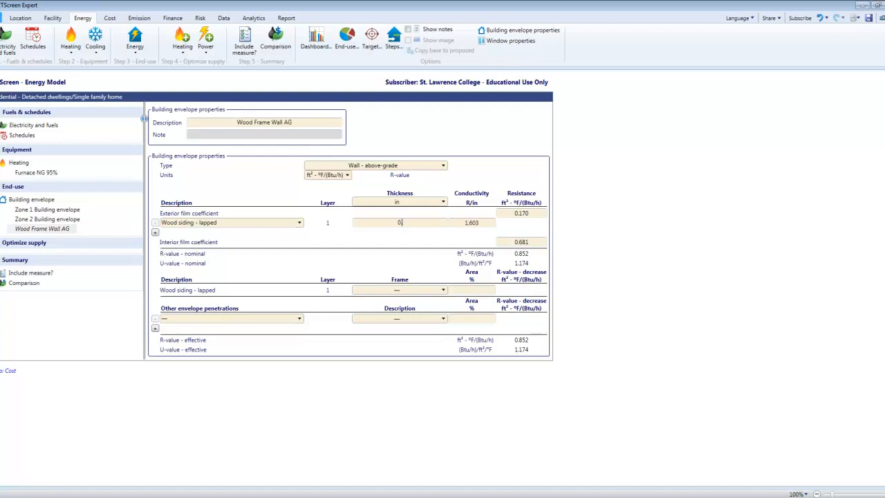
{"action": "type", "text": "75"}
{"action": "key", "text": "Return"}
Step: Add a second layer of low-density mineral fiber 3.5 in thick
{"action": "left_click", "coordinate": [155, 232]}
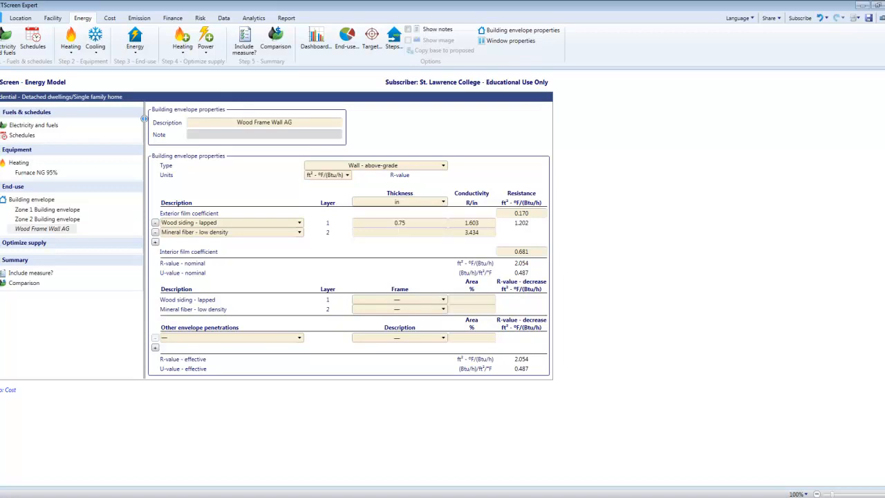
{"action": "type", "text": "3.5"}
{"action": "type", "text": "3.5"}
{"action": "key", "text": "Return"}
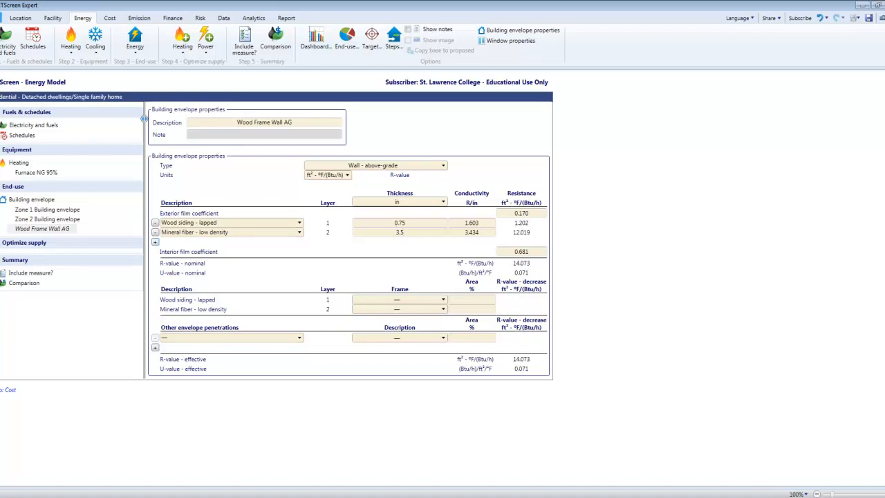
Step: Add a third layer of gypsum board 0.5 in thick
{"action": "left_click", "coordinate": [155, 241]}
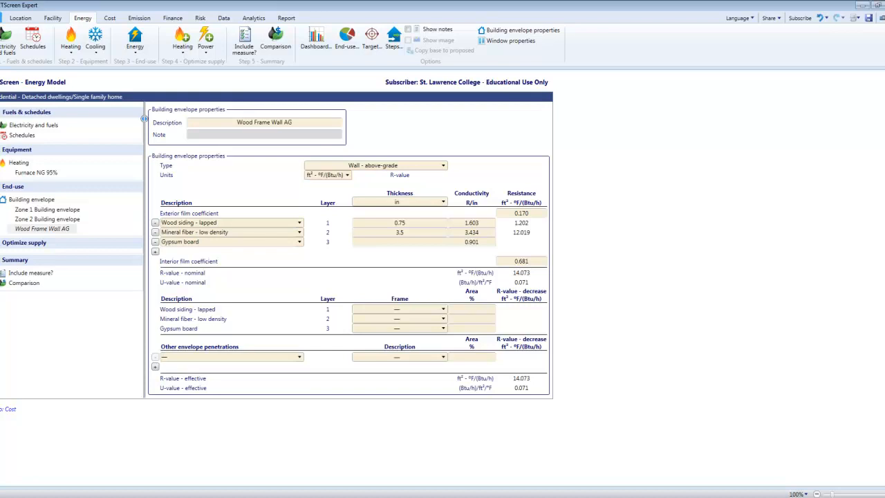
{"action": "type", "text": "0.5"}
{"action": "key", "text": "Return"}
Step: Add a fourth layer of Wood - soft 0.75 in thick
{"action": "left_click", "coordinate": [155, 251]}
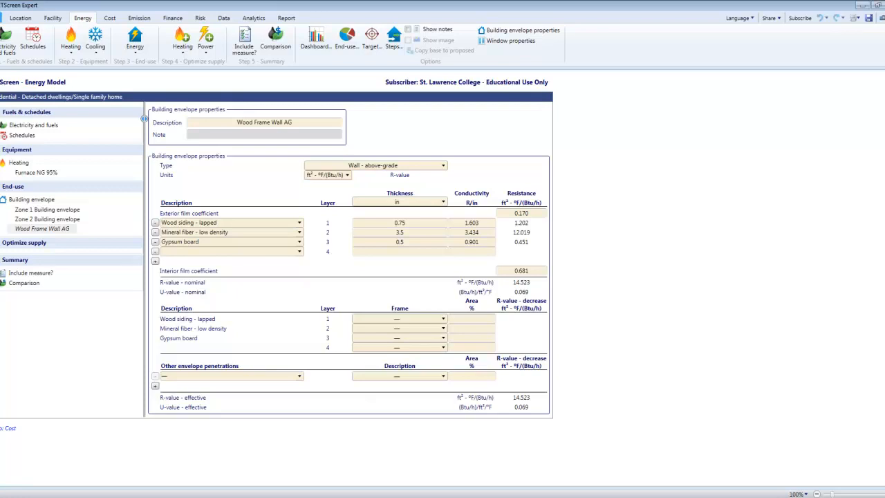
{"action": "key", "text": "Return"}
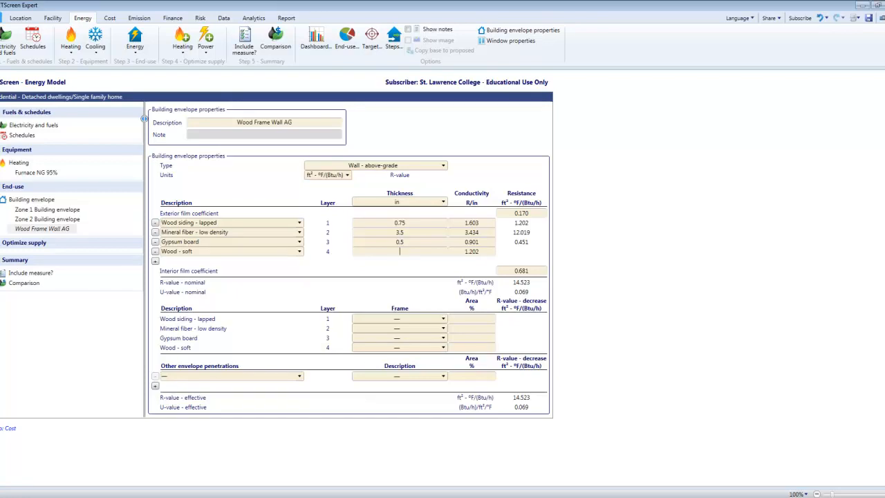
{"action": "type", "text": "0.75"}
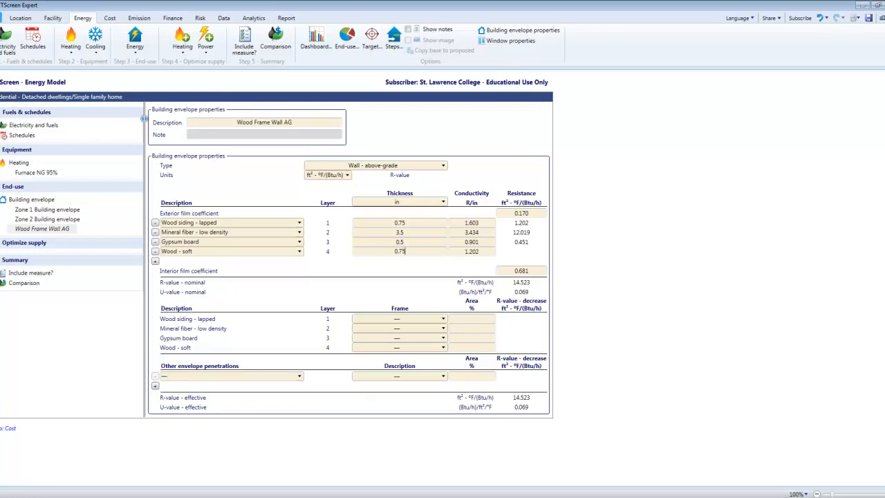
{"action": "key", "text": "Return"}
{"action": "type", "text": "9."}
{"action": "type", "text": "375"}
Step: Frame the mineral fiber layer with Wood - soft studs at 9.375% area
{"action": "key", "text": "Return"}
Step: Link Zone 1's base-case North and East wall R-values to Wood Frame Wall AG (14.6924)
{"action": "key", "text": "Up"}
{"action": "key", "text": "Up"}
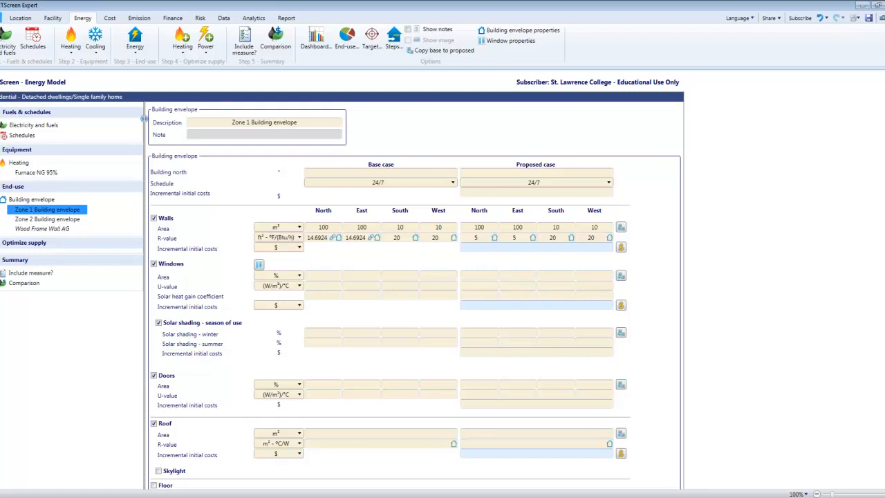
{"action": "key", "text": "Down"}
{"action": "key", "text": "Down"}
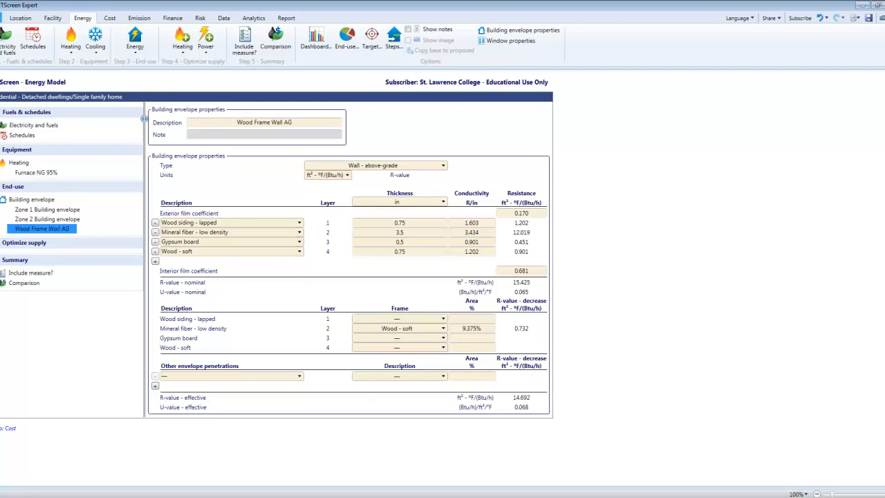
{"action": "key", "text": "Up"}
{"action": "key", "text": "Up"}
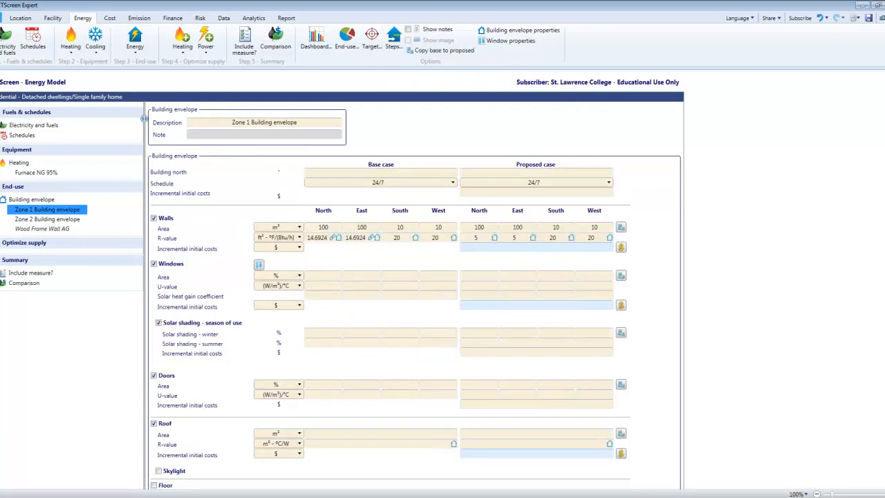